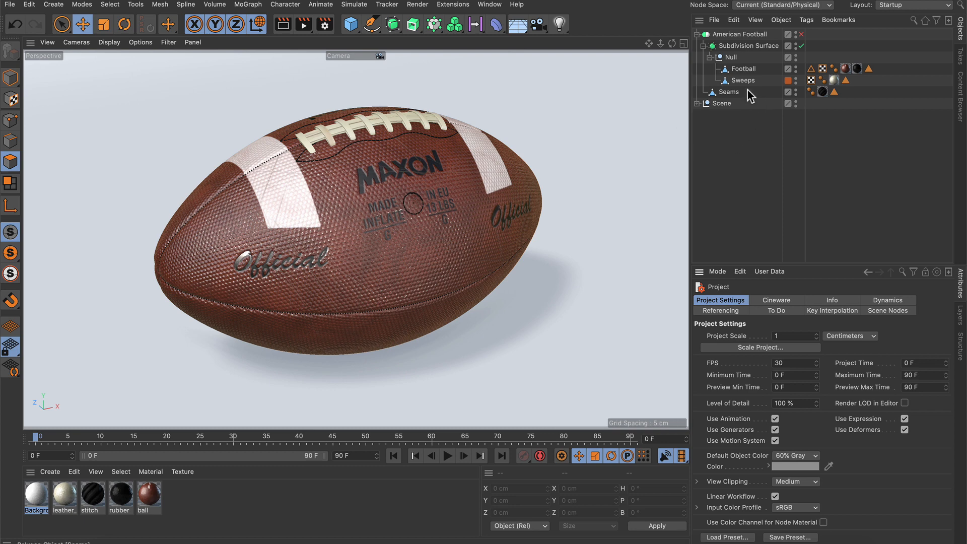
# Step: Inspect the stored polygon selections on the Football, Sweeps and Seams objects
pyautogui.click(736, 69)
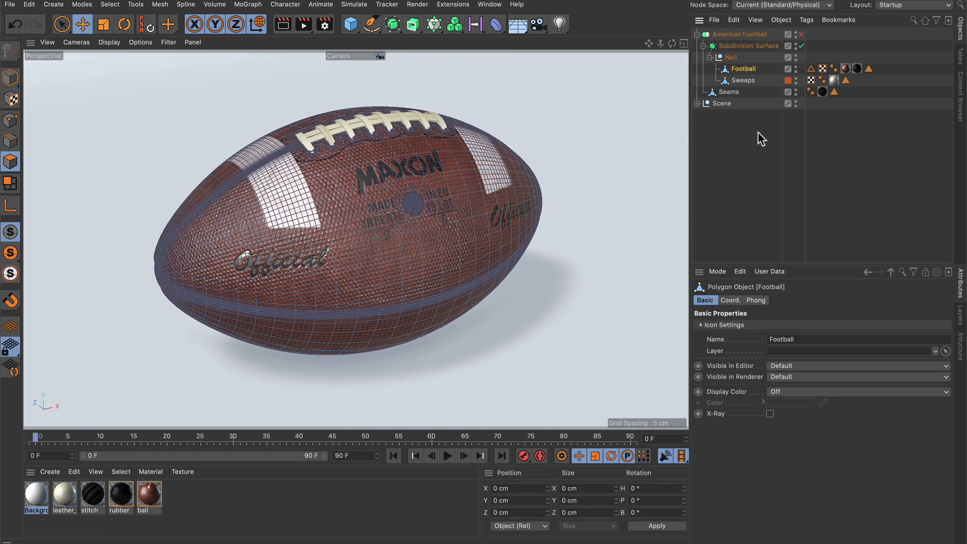
pyautogui.doubleClick(868, 69)
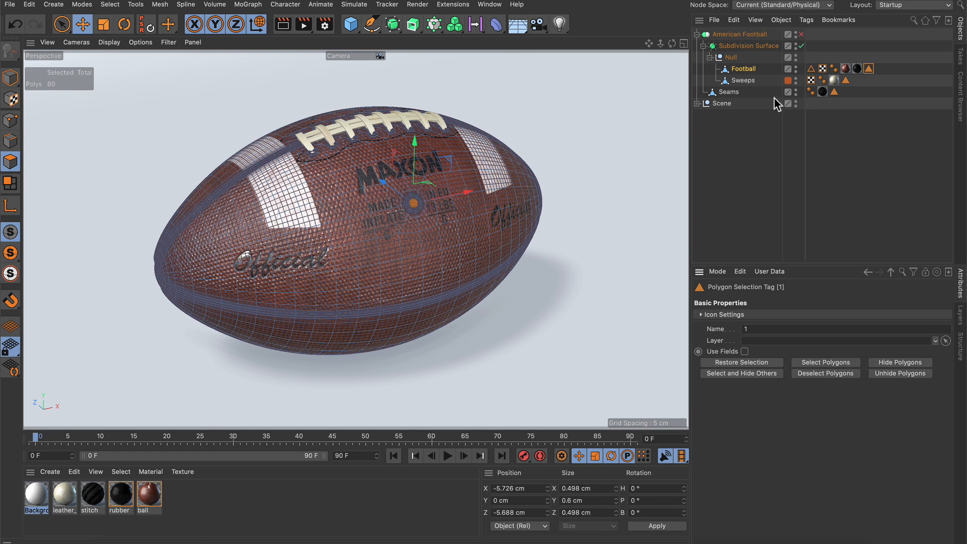
pyautogui.click(743, 80)
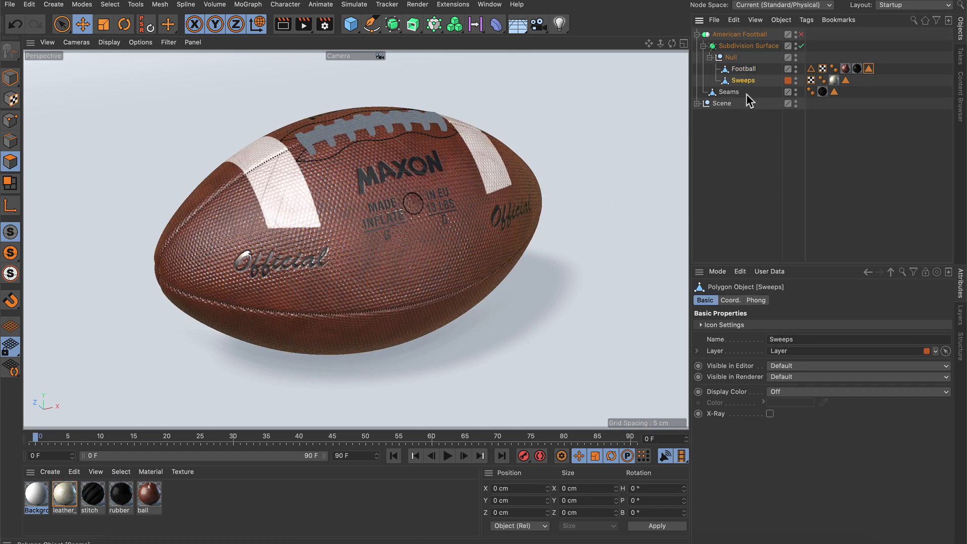
pyautogui.doubleClick(846, 80)
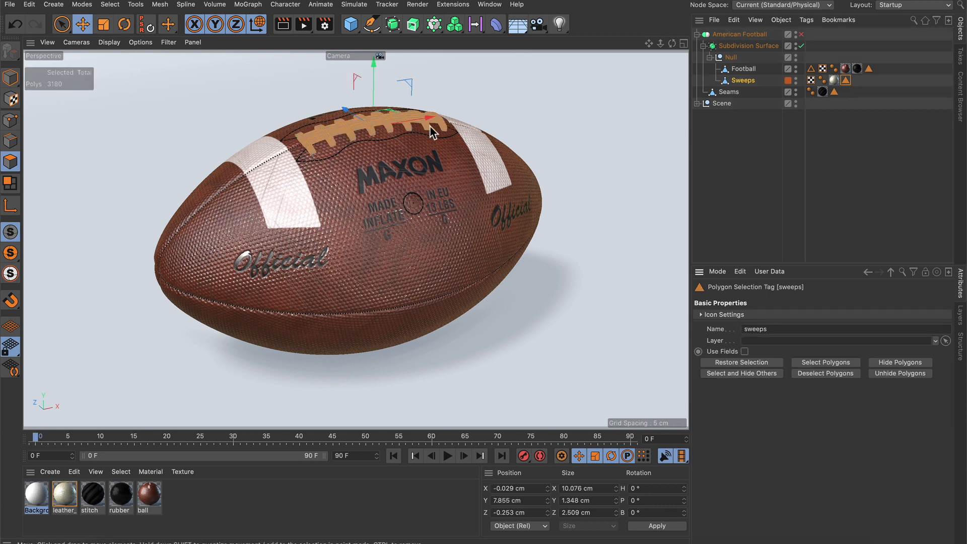
pyautogui.click(728, 93)
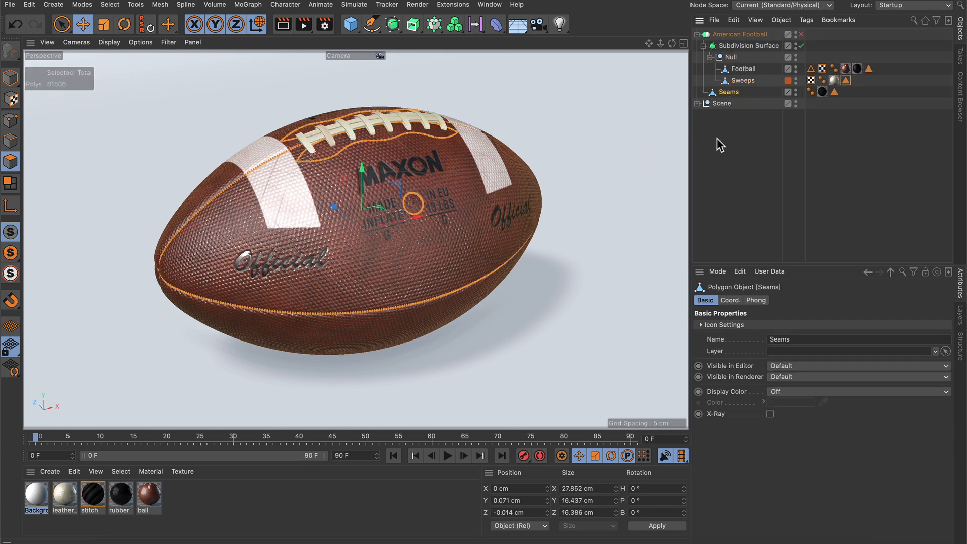
pyautogui.click(834, 93)
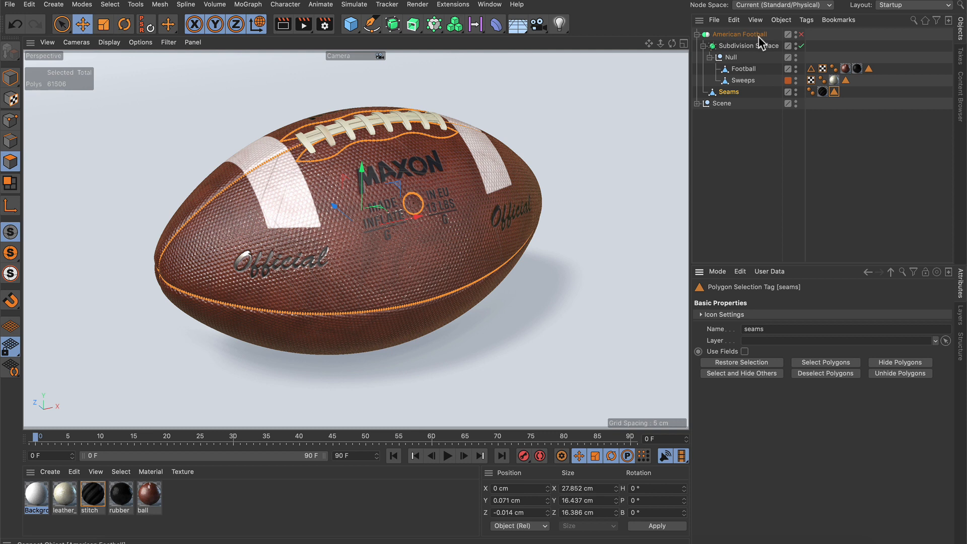
pyautogui.click(747, 139)
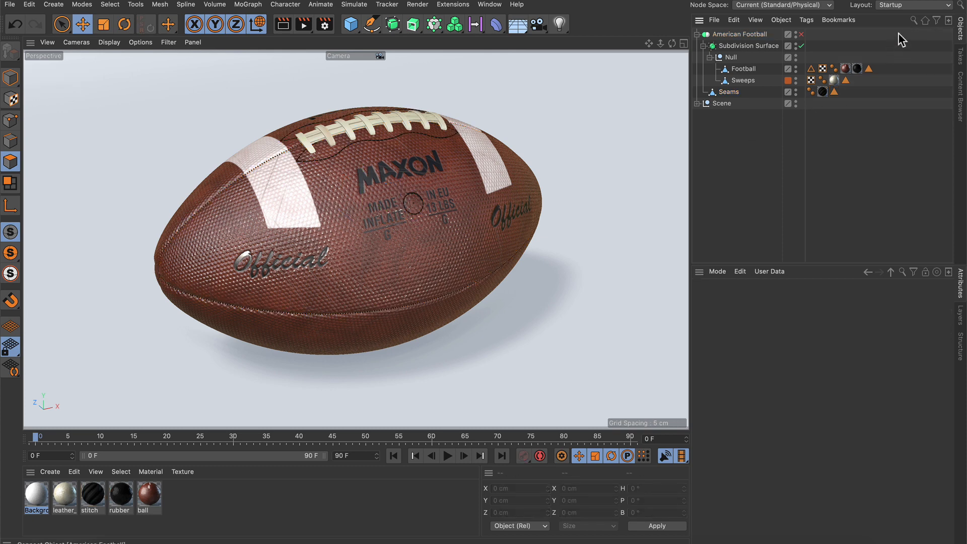
# Step: Switch the workspace layout to Nodes and enable the American Football connect object while hiding it in the editor and renderer
pyautogui.click(899, 5)
pyautogui.click(889, 76)
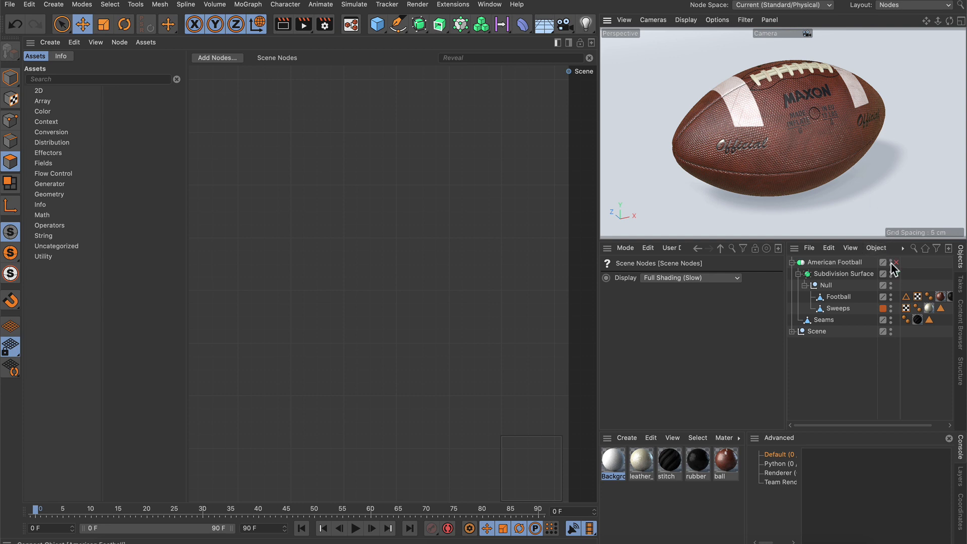
pyautogui.click(896, 262)
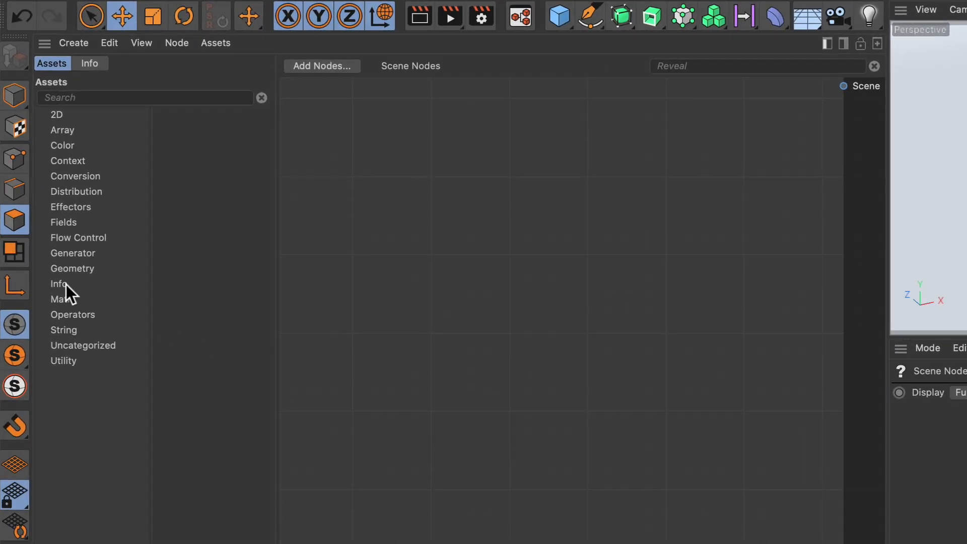
# Step: Add a Legacy Object Import node from the Info assets to the Scene Nodes graph
pyautogui.click(61, 284)
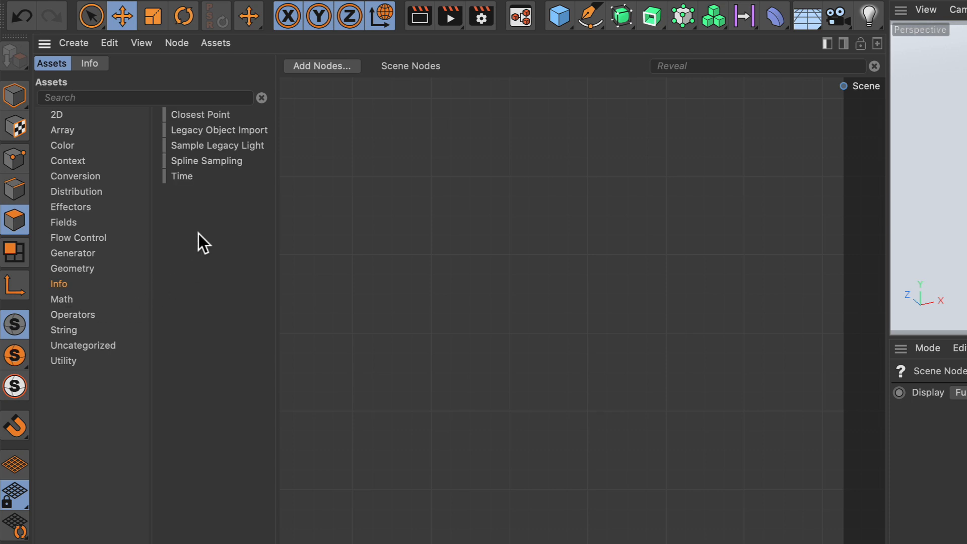
pyautogui.moveTo(174, 131); pyautogui.dragTo(491, 302)
pyautogui.scroll(3, 490, 302)
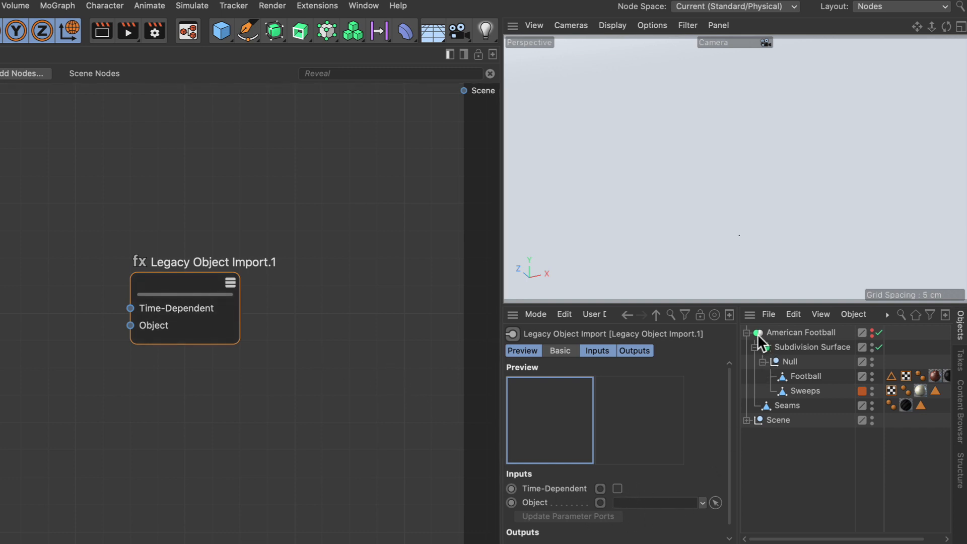
# Step: Assign American Football as the import node's Object and update its parameter ports, leaving room for more nodes beside it
pyautogui.moveTo(759, 340); pyautogui.dragTo(645, 503)
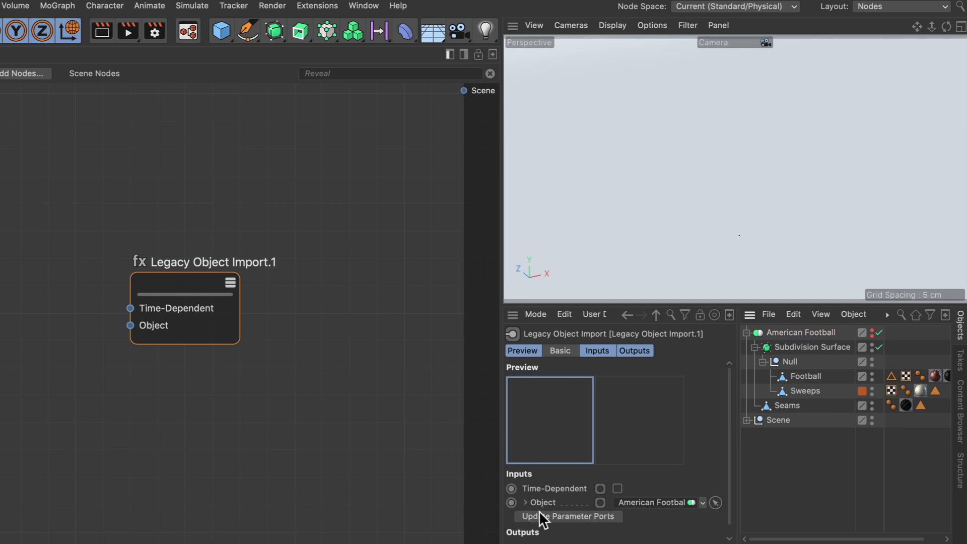
pyautogui.click(586, 518)
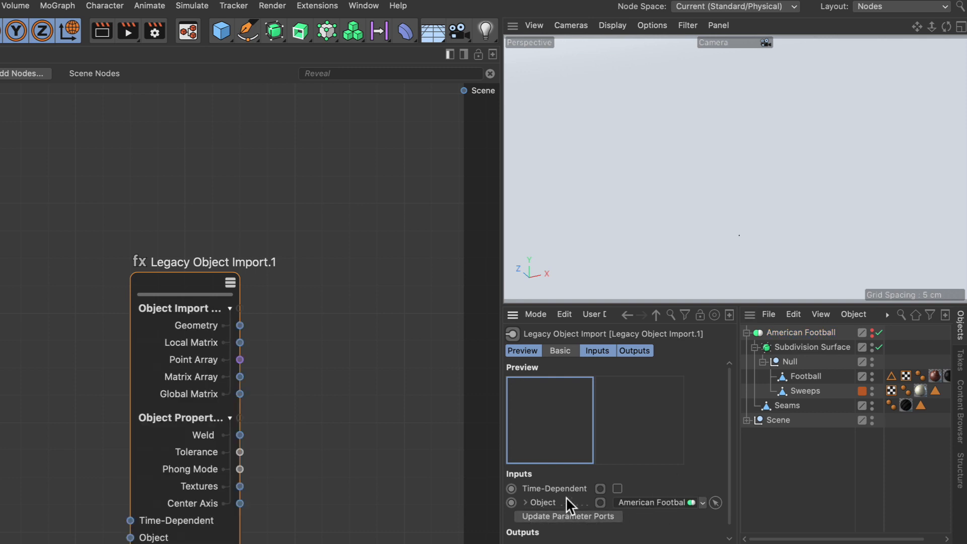
pyautogui.moveTo(210, 286); pyautogui.dragTo(149, 210)
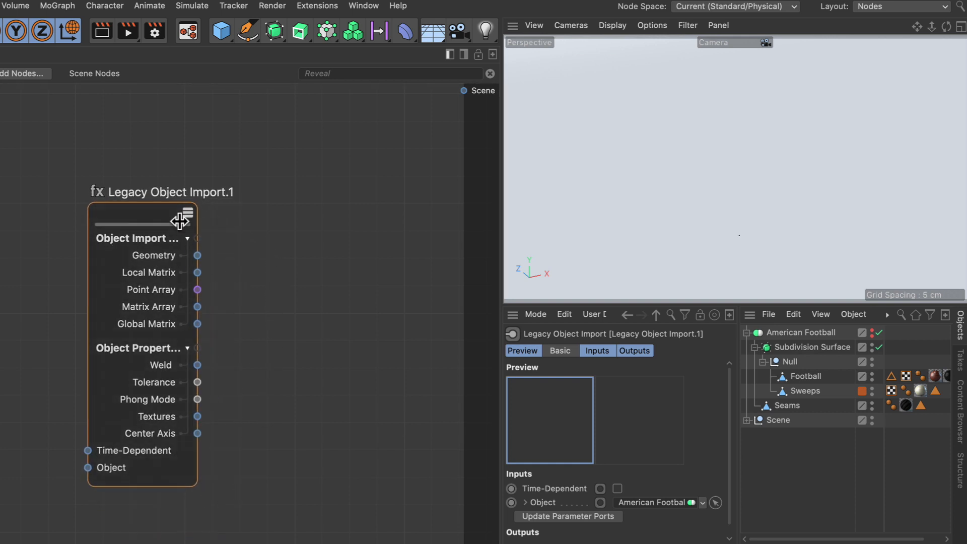
# Step: Add a Geometry Op, feed it the imported Geometry and connect its Op Output to Scene
pyautogui.moveTo(199, 255); pyautogui.dragTo(470, 107)
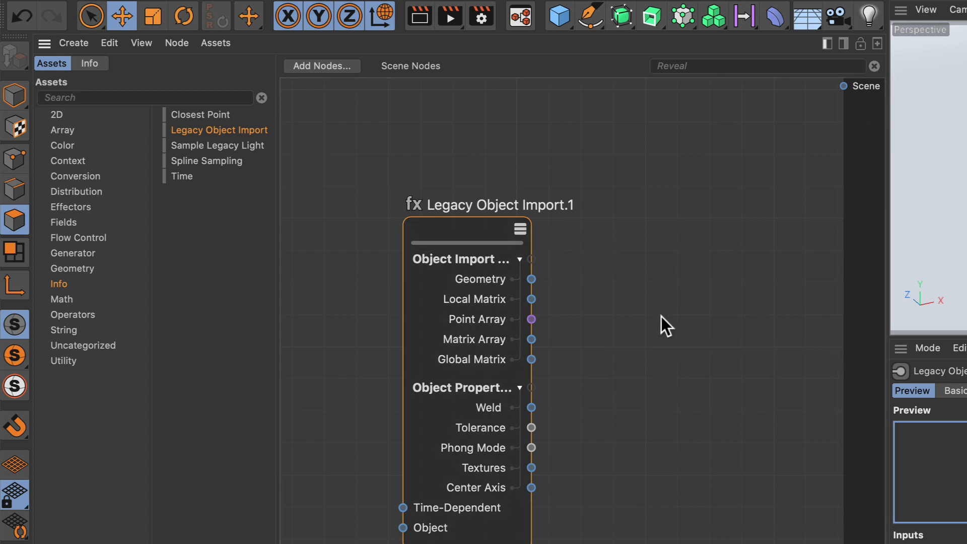
pyautogui.moveTo(651, 256); pyautogui.dragTo(589, 310, button='middle')
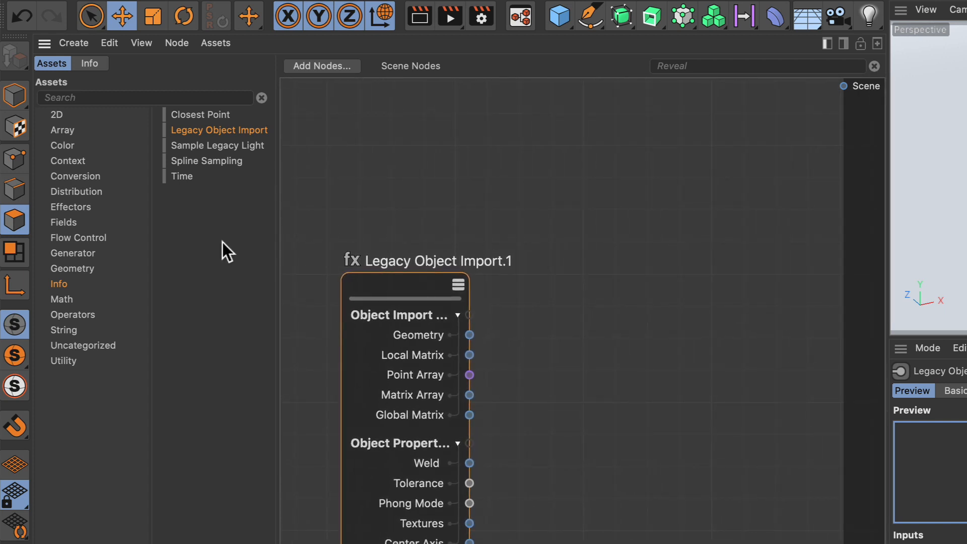
pyautogui.click(84, 313)
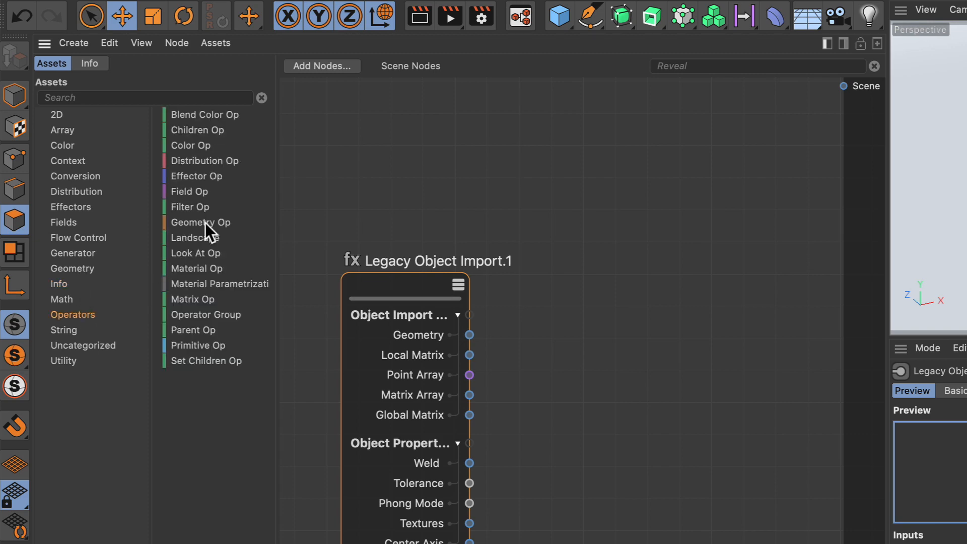
pyautogui.moveTo(186, 225); pyautogui.dragTo(622, 244)
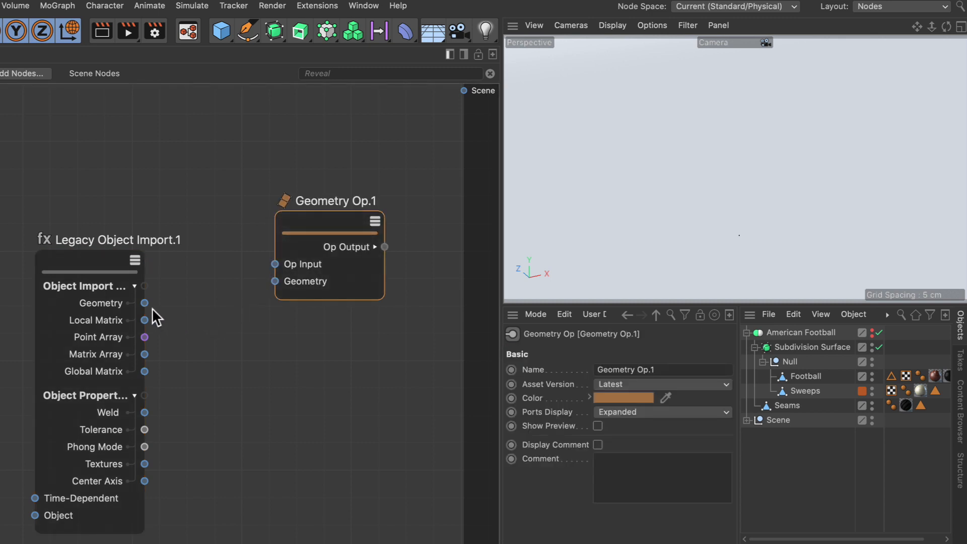
pyautogui.moveTo(144, 303); pyautogui.dragTo(275, 285)
pyautogui.moveTo(384, 247); pyautogui.dragTo(460, 92)
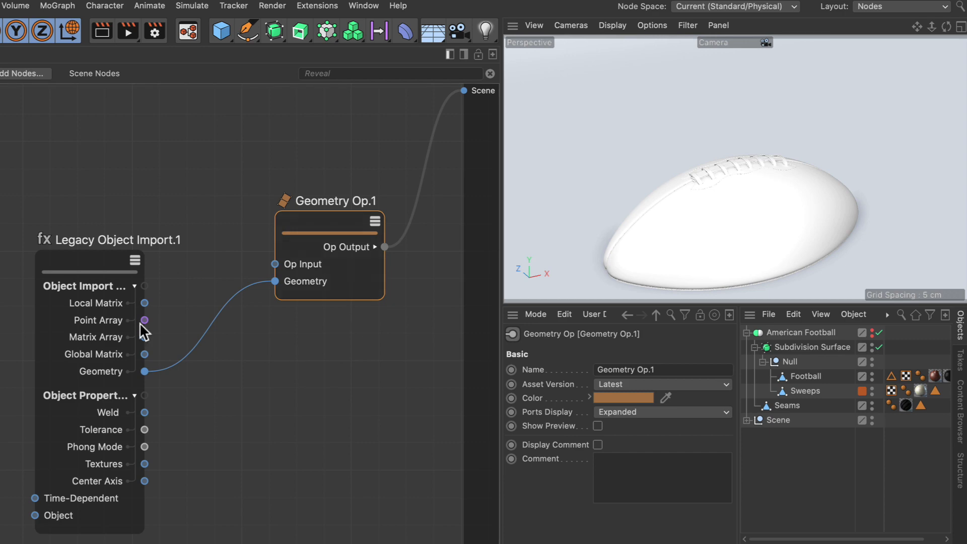
# Step: Insert a Matrix Op between the Geometry Op and Scene, and connect the import node's Local Matrix to its Matrix input
pyautogui.moveTo(327, 227); pyautogui.dragTo(280, 269)
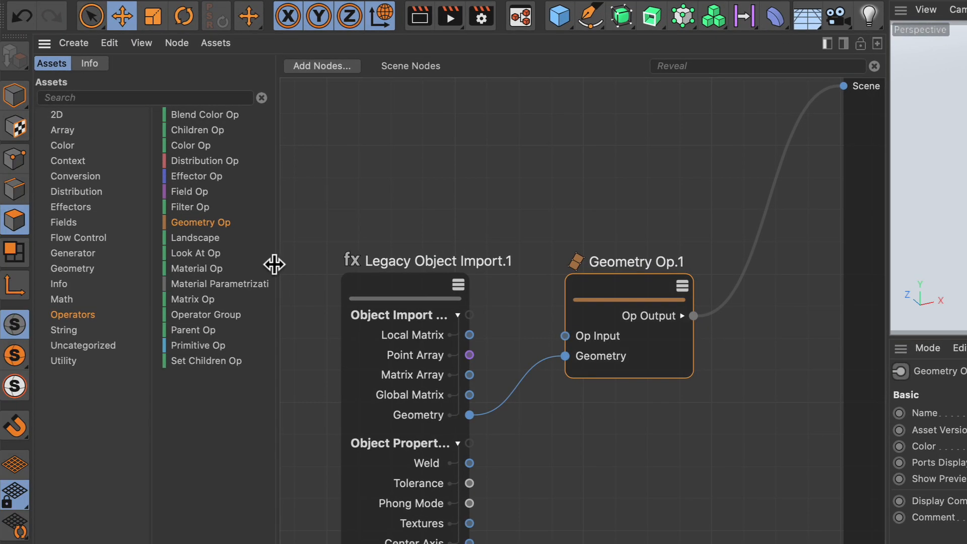
pyautogui.moveTo(191, 300); pyautogui.dragTo(733, 293)
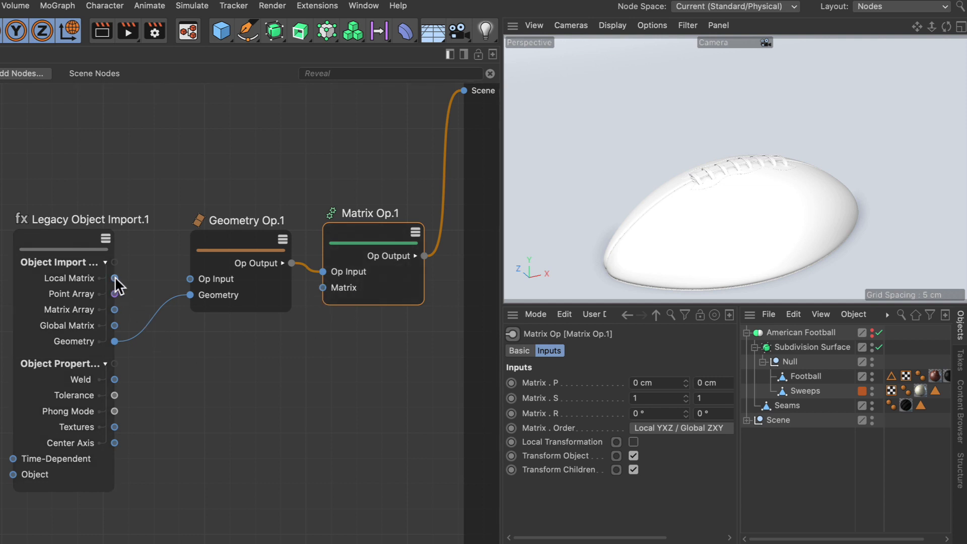
pyautogui.moveTo(115, 278); pyautogui.dragTo(321, 288)
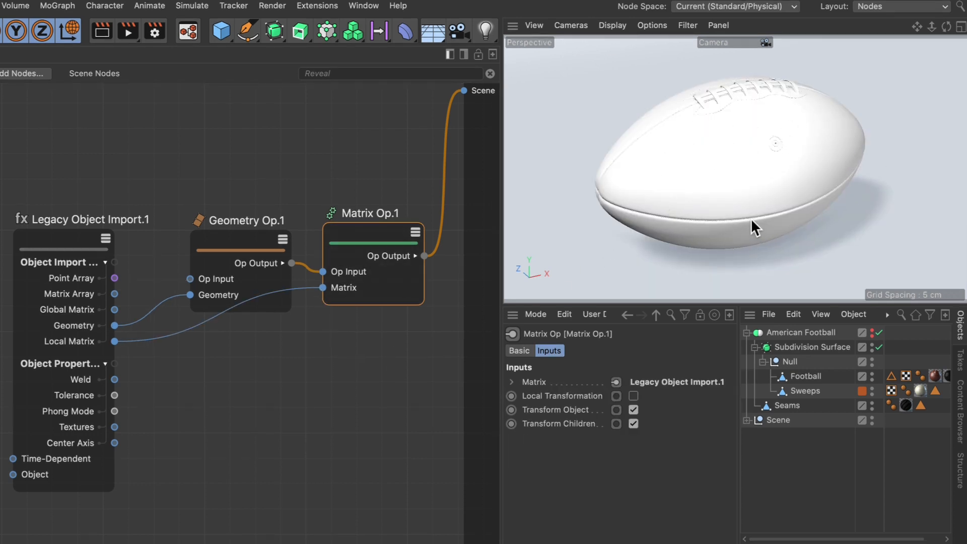
# Step: Insert a Material Op on the connection between the Matrix Op and Scene
pyautogui.keyDown('alt'); pyautogui.moveTo(361, 308); pyautogui.dragTo(212, 316, button='middle'); pyautogui.keyUp('alt')
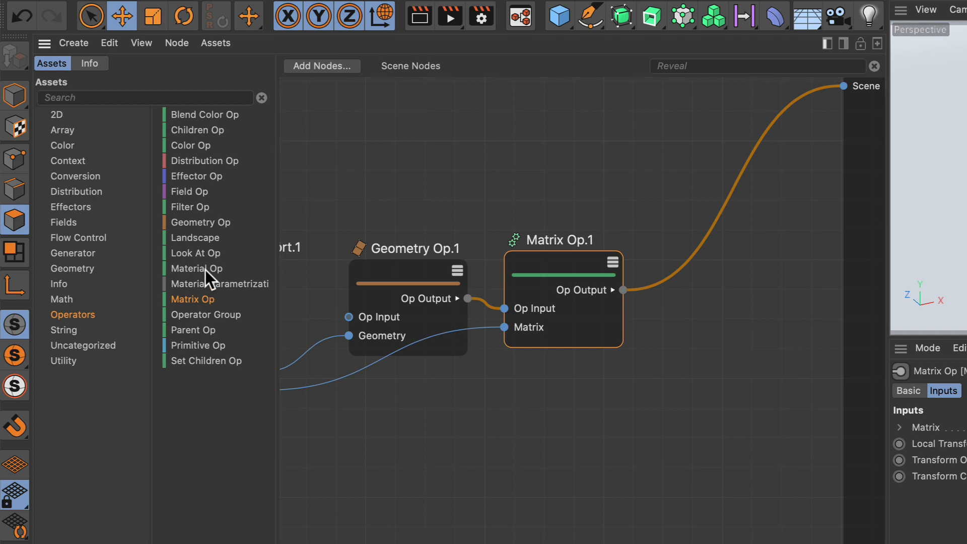
pyautogui.moveTo(204, 270); pyautogui.dragTo(681, 268)
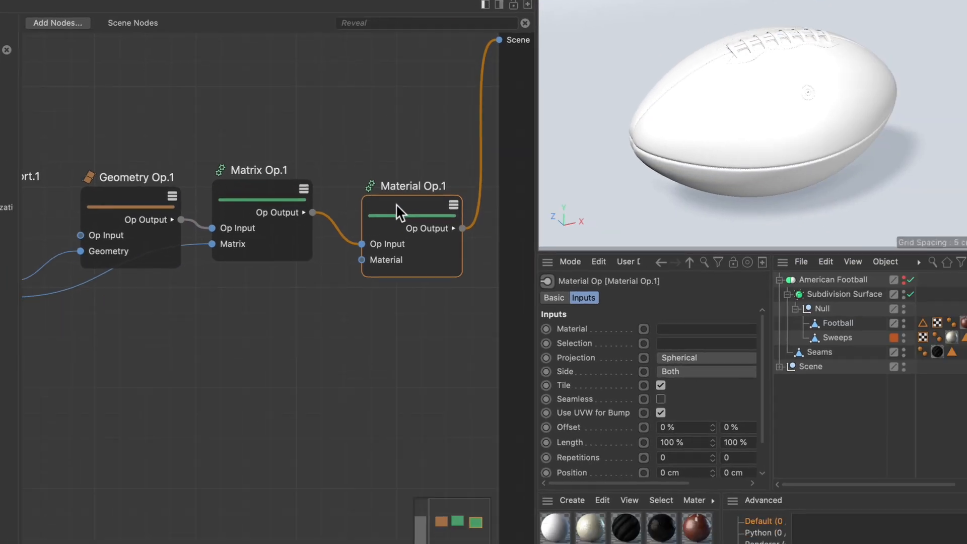
pyautogui.moveTo(396, 203); pyautogui.dragTo(361, 180)
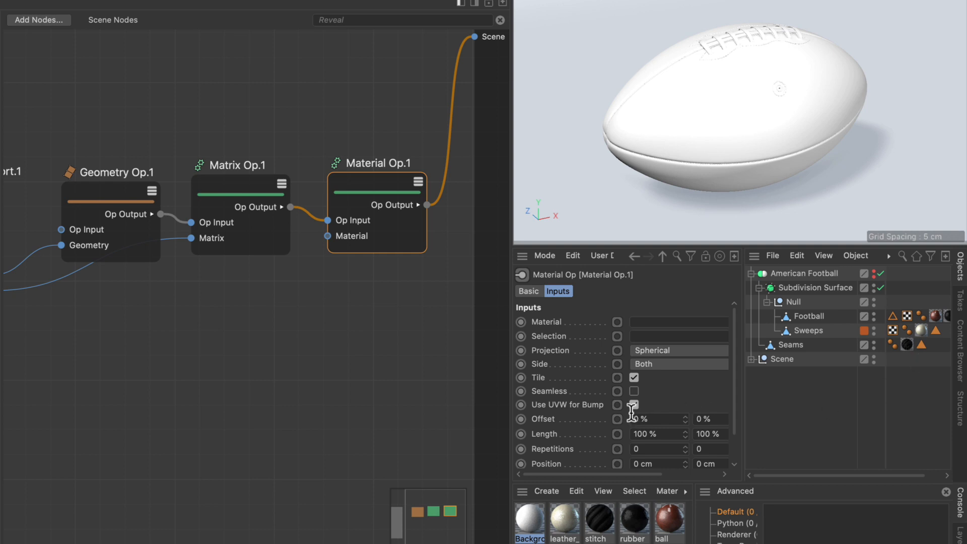
# Step: Assign the ball material to the Material Op and set its Projection to UVW Mapping
pyautogui.moveTo(672, 523); pyautogui.dragTo(644, 324)
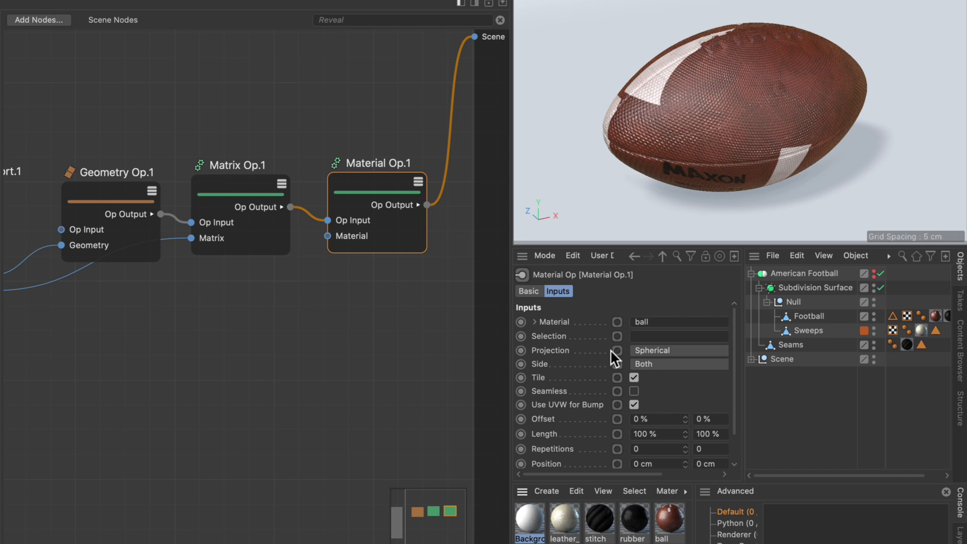
pyautogui.click(664, 350)
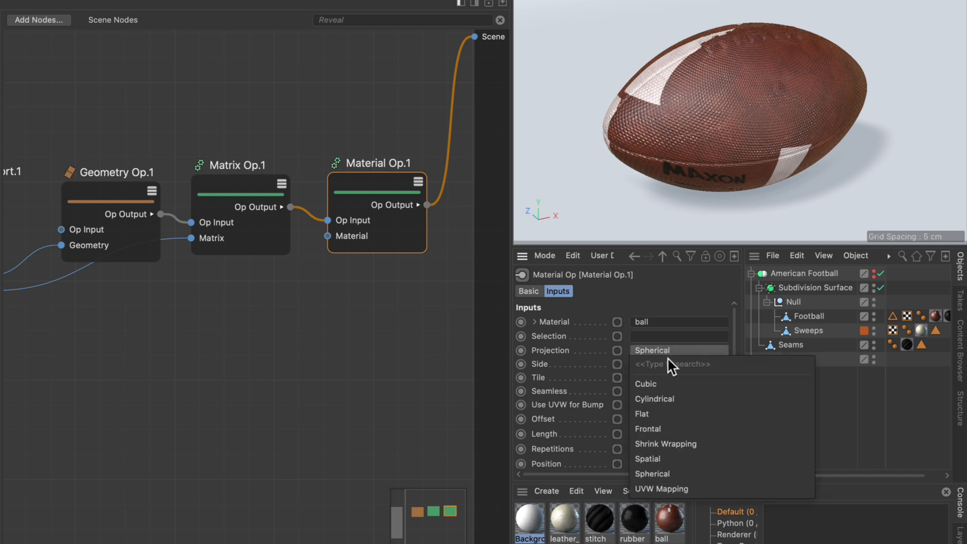
pyautogui.click(691, 490)
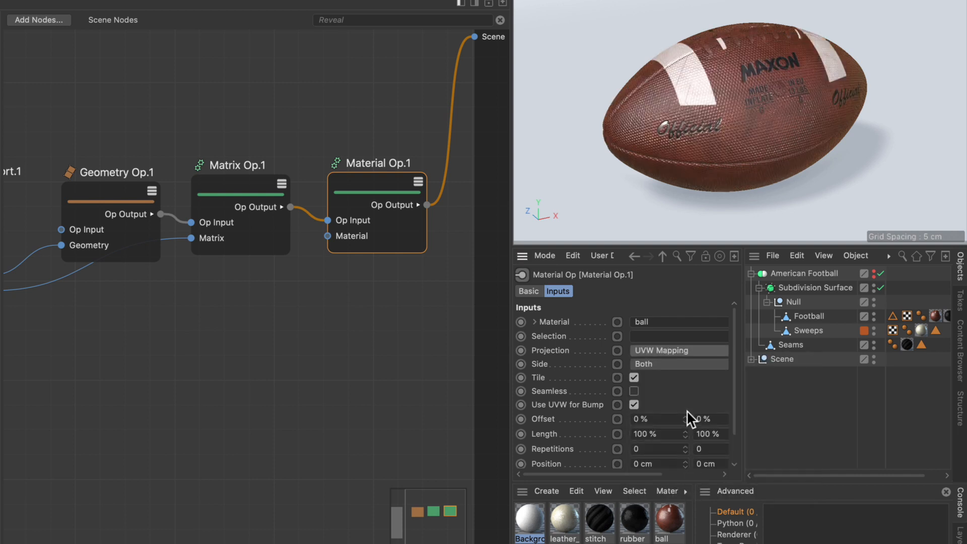
# Step: Duplicate the Material Op and chain the copy between the first Material Op and Scene
pyautogui.moveTo(207, 324); pyautogui.dragTo(355, 309, button='middle')
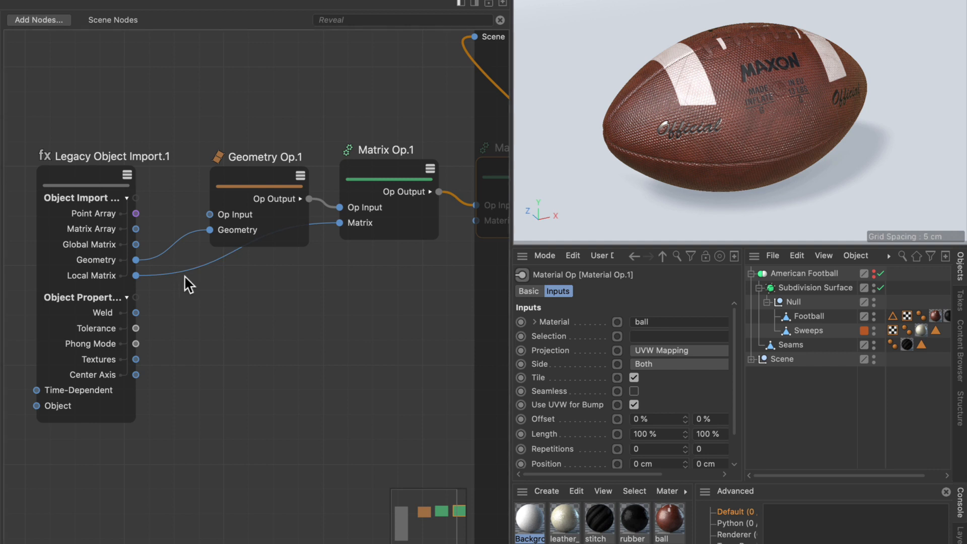
pyautogui.moveTo(303, 278); pyautogui.dragTo(63, 288, button='middle')
pyautogui.moveTo(377, 249); pyautogui.dragTo(399, 285, button='middle')
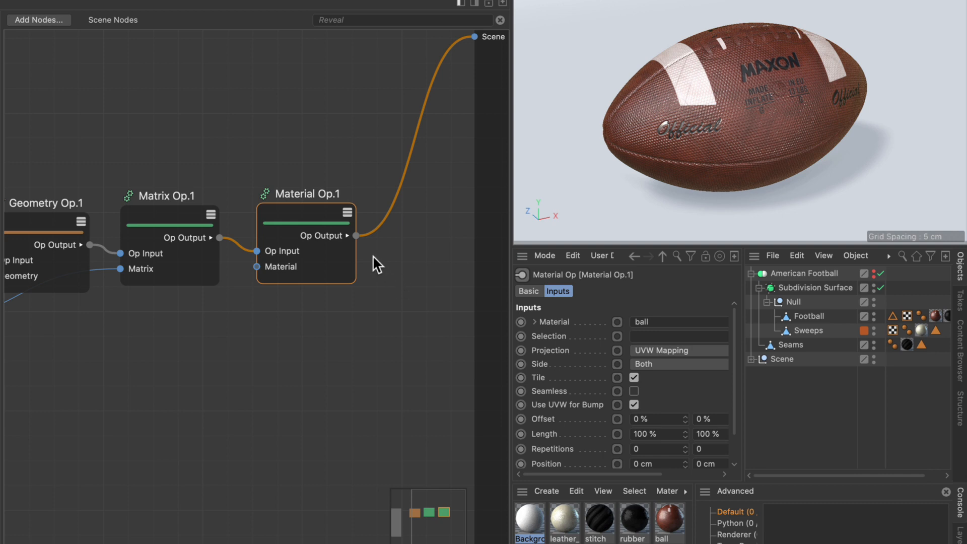
pyautogui.keyDown('ctrl'); pyautogui.moveTo(319, 214); pyautogui.dragTo(323, 106); pyautogui.keyUp('ctrl')
pyautogui.moveTo(355, 234); pyautogui.dragTo(258, 141)
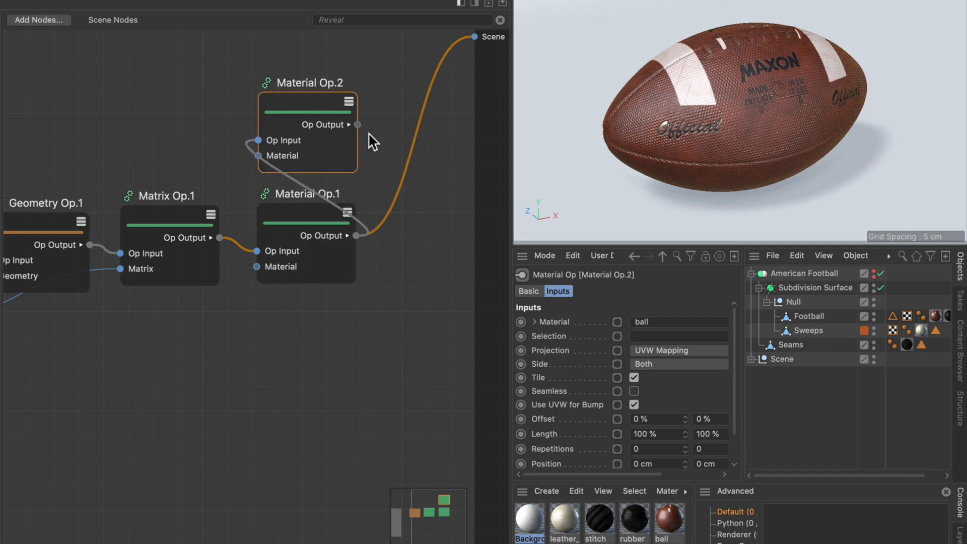
pyautogui.moveTo(358, 124); pyautogui.dragTo(474, 37)
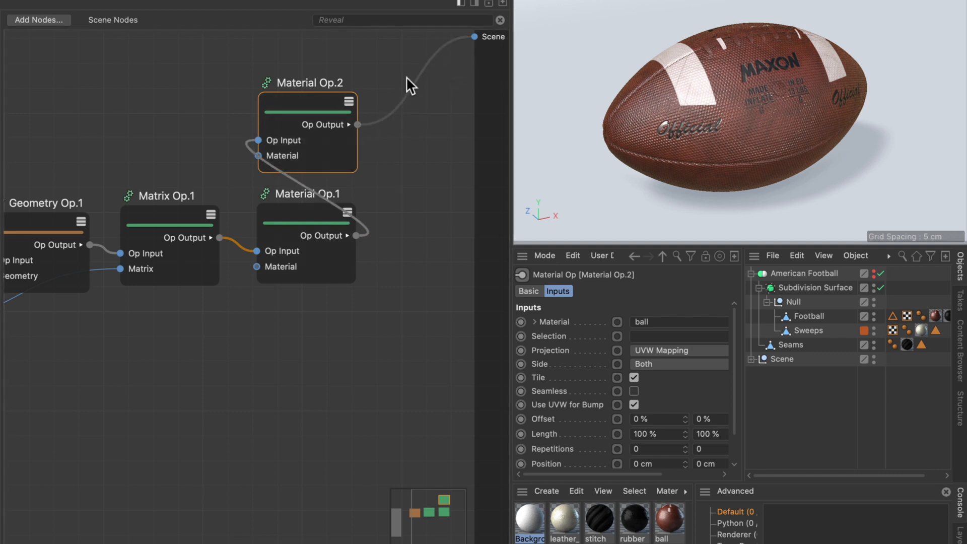
# Step: Set the duplicated Material Op's material to rubber and link a polygon selection tag to limit where a material is applied
pyautogui.moveTo(634, 522); pyautogui.dragTo(652, 325)
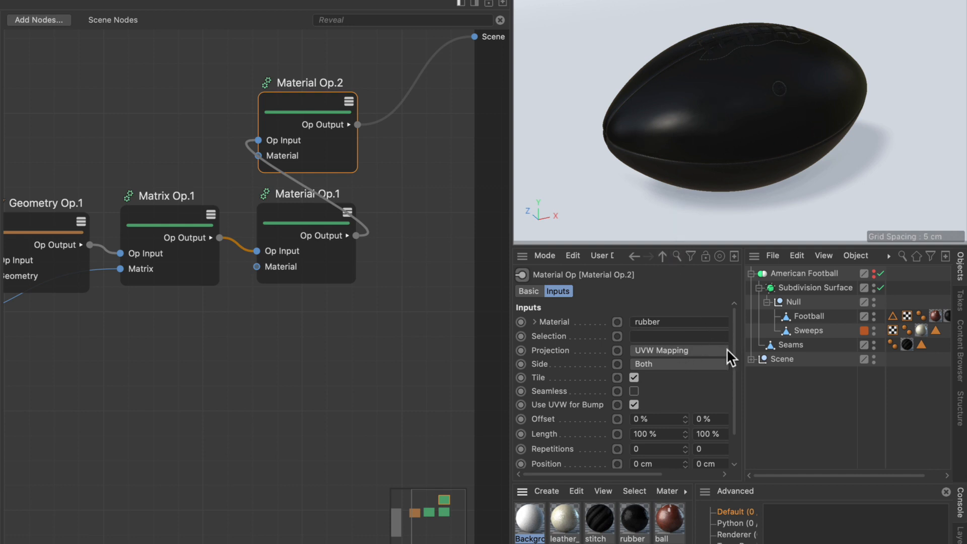
pyautogui.moveTo(808, 473); pyautogui.dragTo(845, 470)
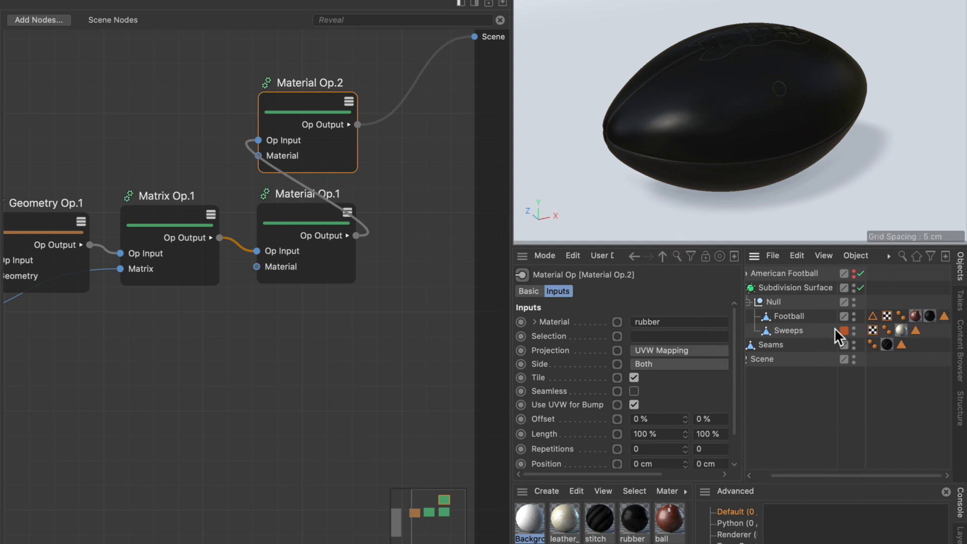
pyautogui.moveTo(912, 328); pyautogui.dragTo(662, 338)
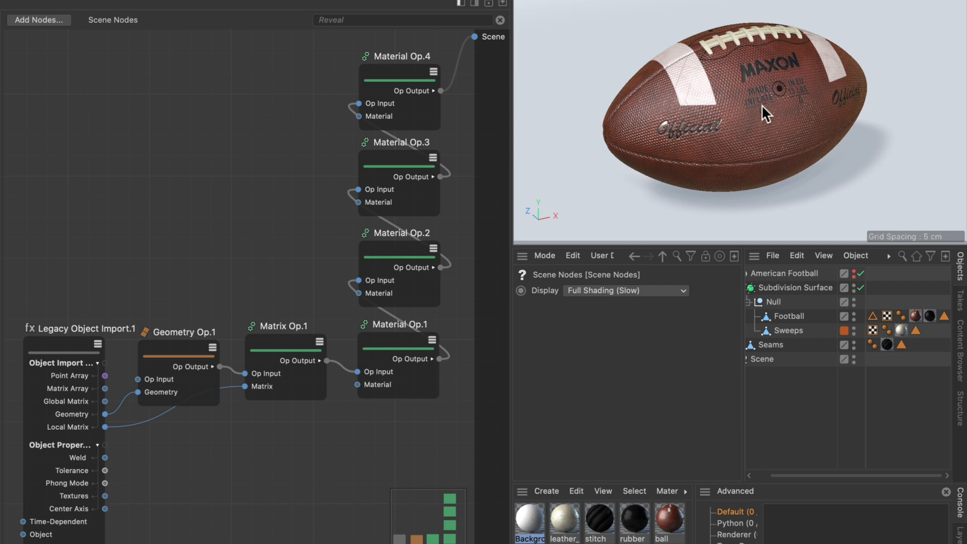
# Step: Raise the American Football object slightly along the Y axis and rotate it in the viewport
pyautogui.click(774, 272)
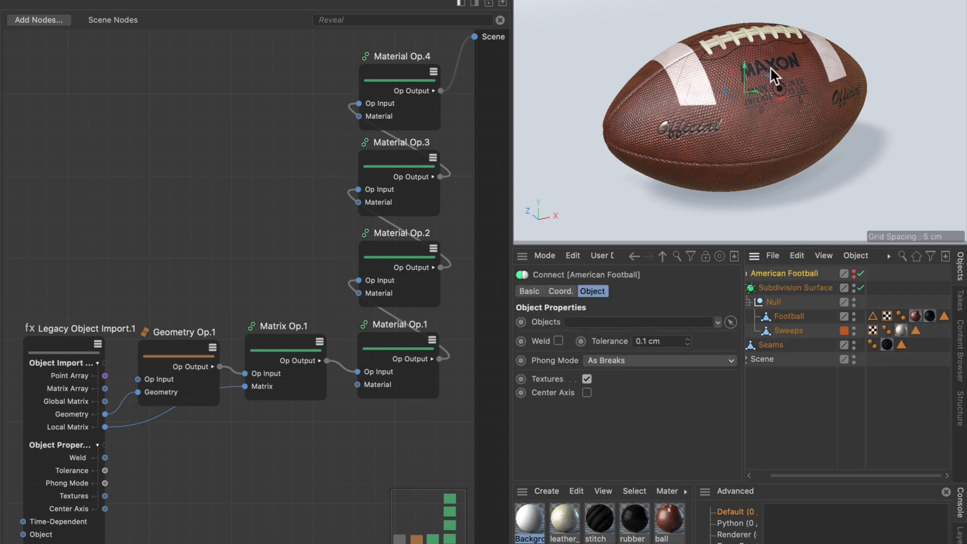
pyautogui.moveTo(744, 73)
pyautogui.mouseDown()
pyautogui.moveTo(745, 49)
pyautogui.moveTo(752, 89)
pyautogui.moveTo(746, 65)
pyautogui.mouseUp()
pyautogui.press('r')
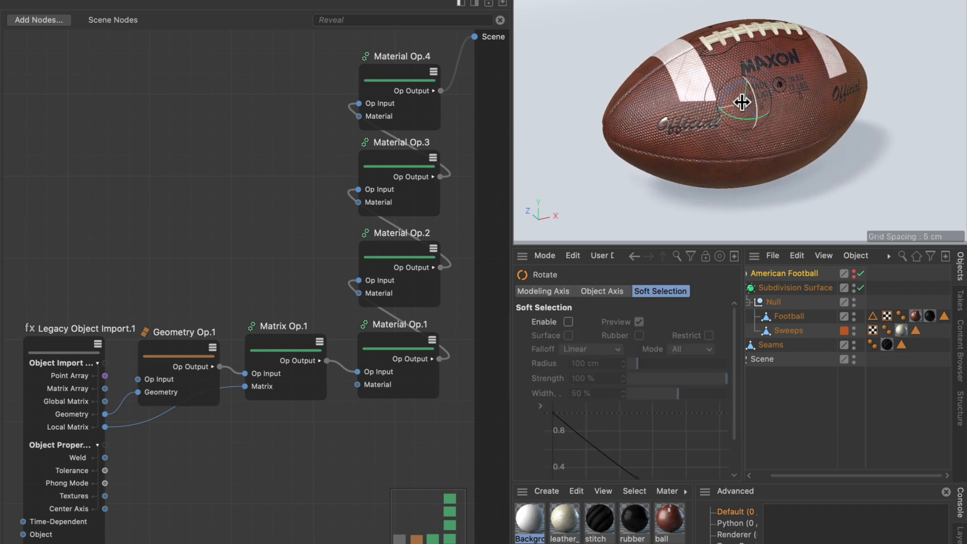
pyautogui.moveTo(752, 107); pyautogui.dragTo(747, 101)
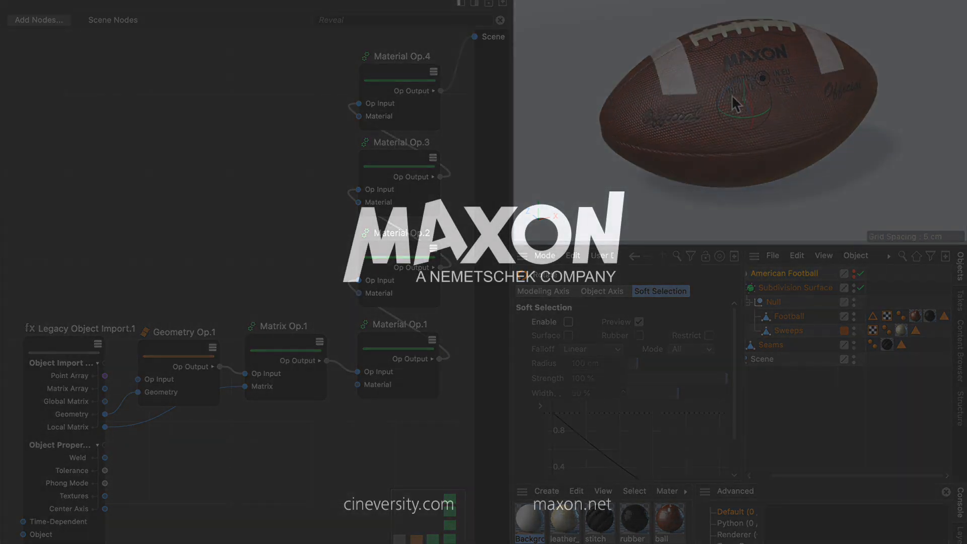